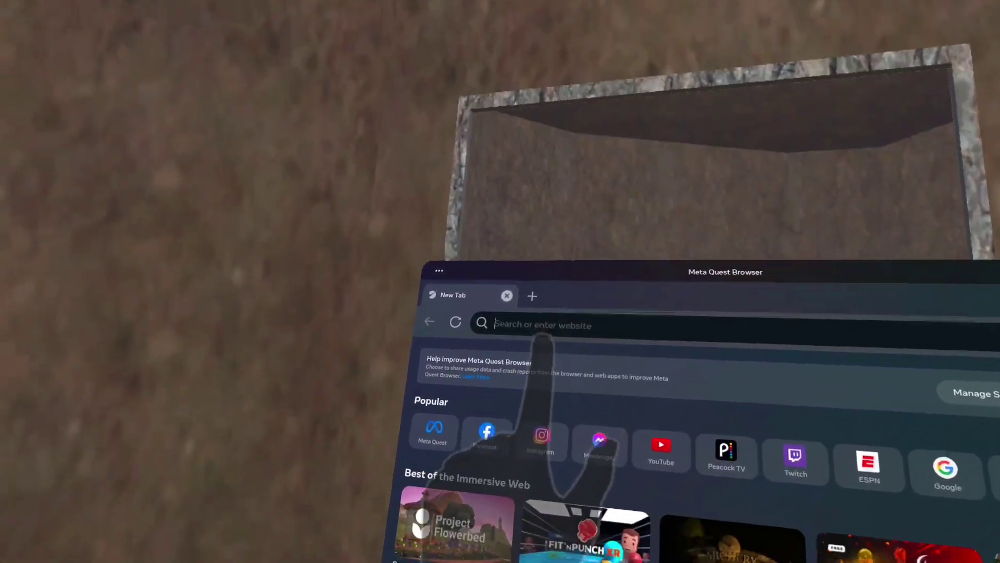
Step: Load discord.com from the address bar and open the Discord web app's friends page
click(540, 328)
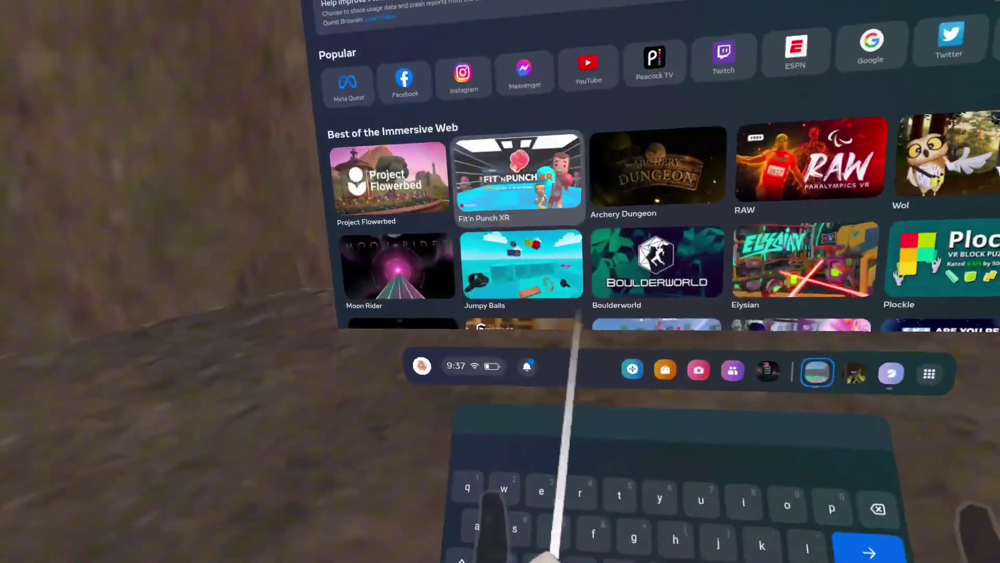
text(di)
click(482, 424)
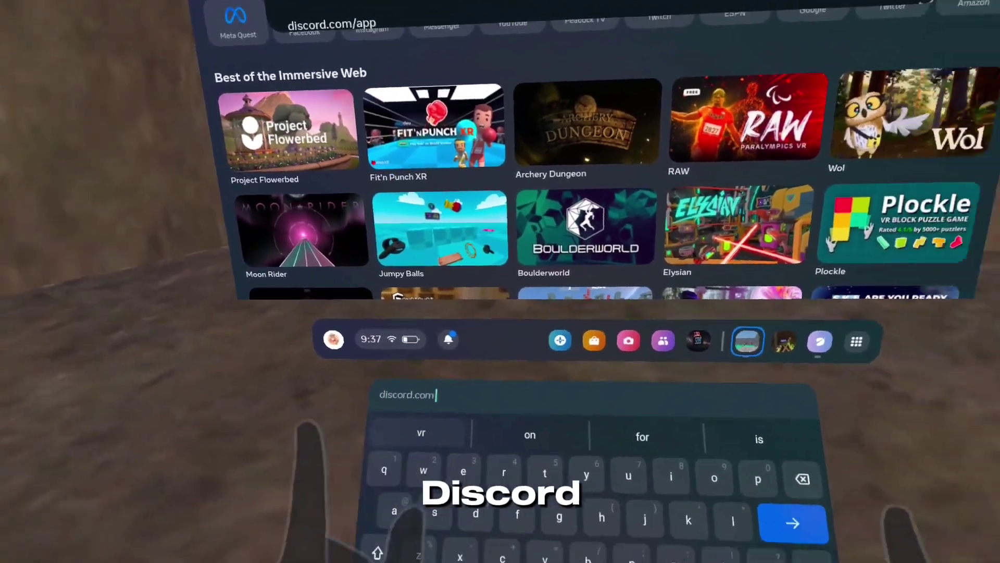
key(Return)
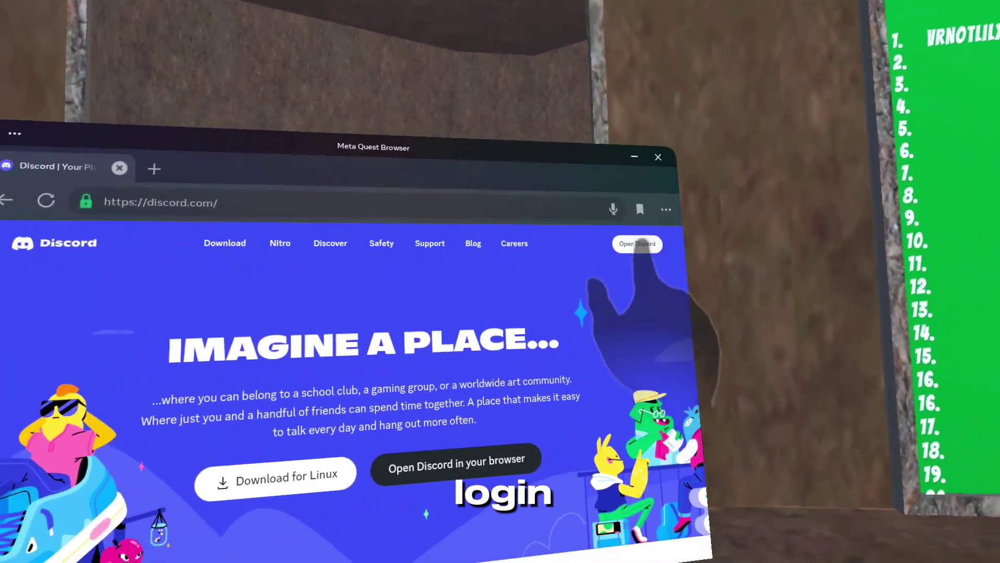
click(637, 244)
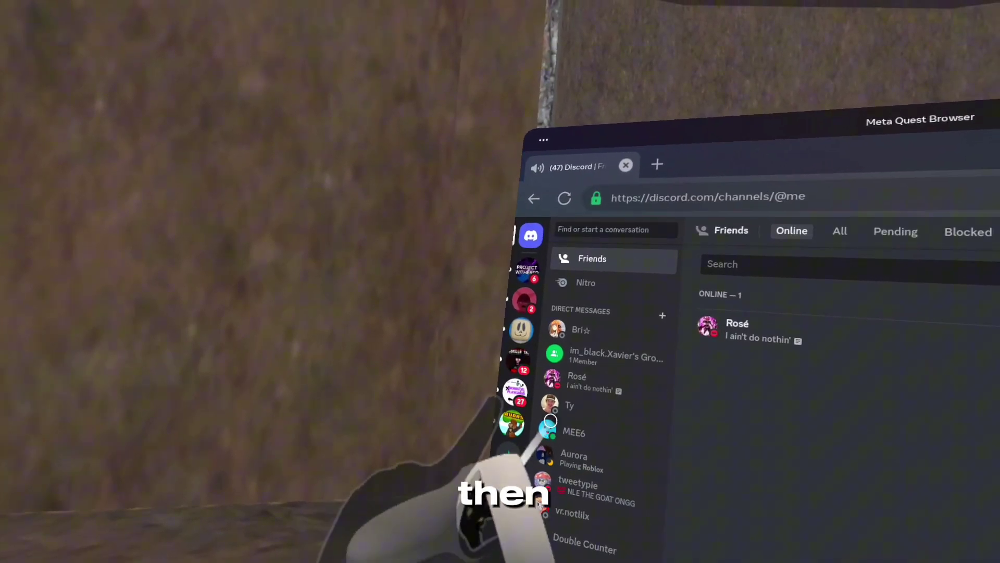
Step: Open the Monkeys Playground server and follow its MediaFire link for monkeys playground remake v10
click(507, 396)
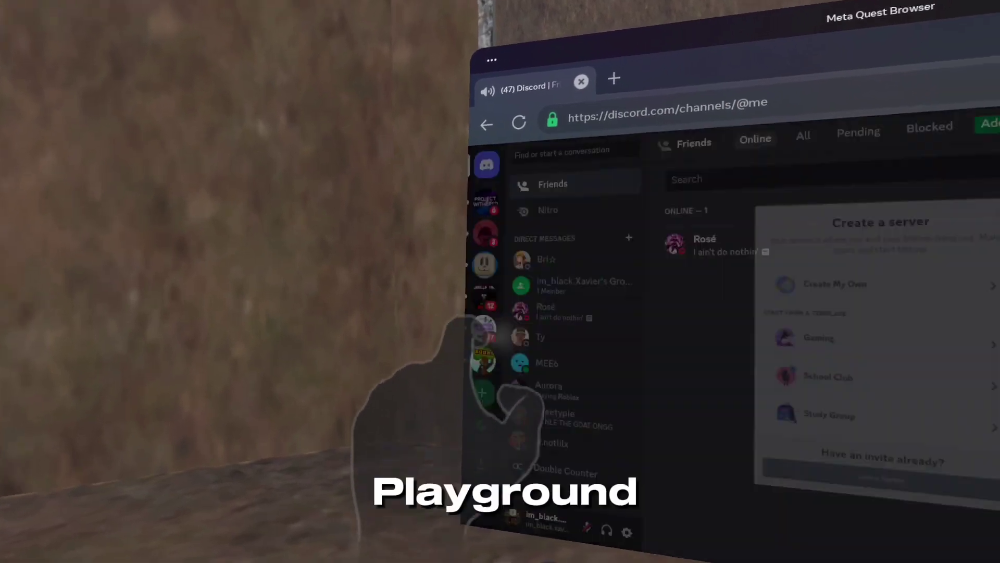
click(429, 369)
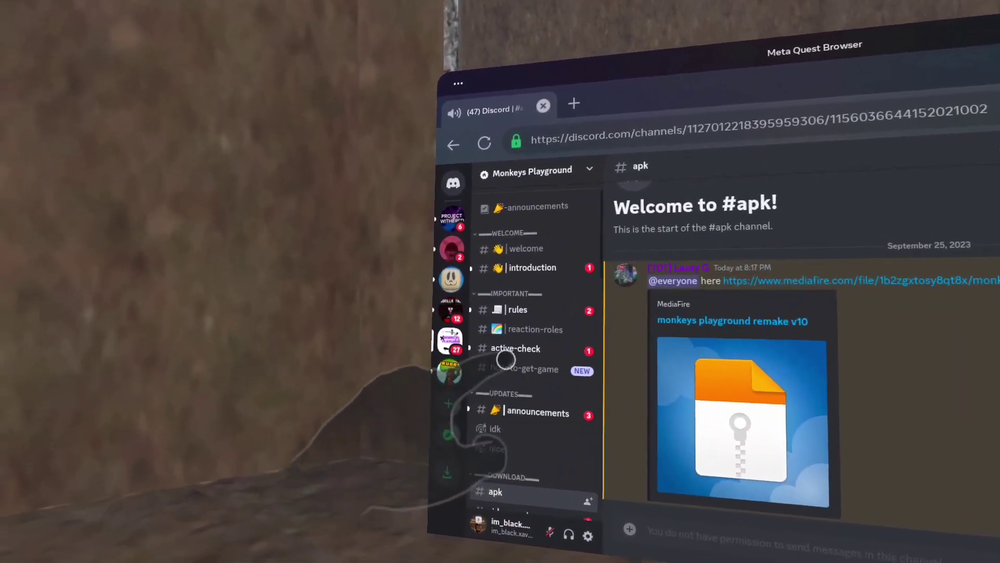
scroll(508, 352, down, 3)
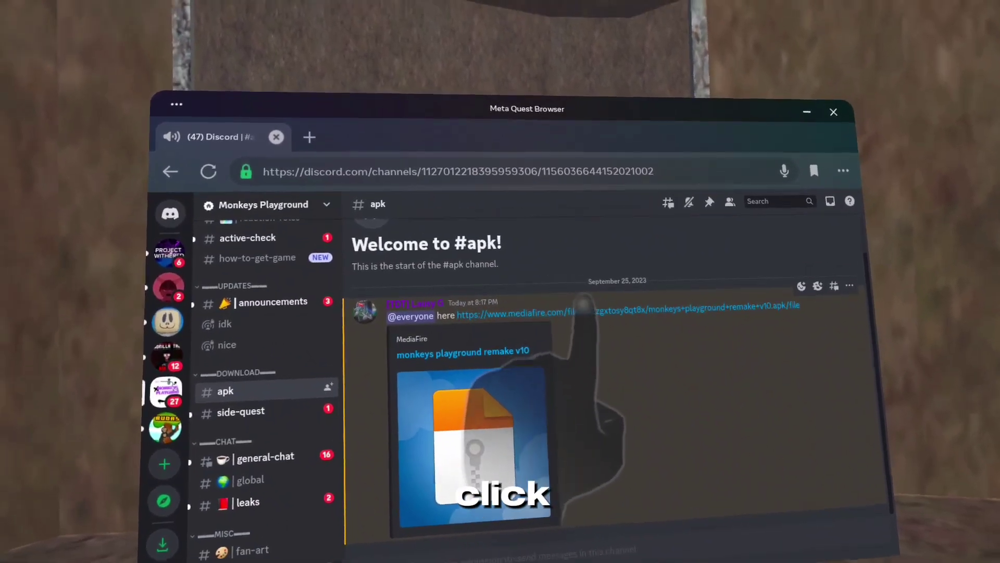
click(595, 302)
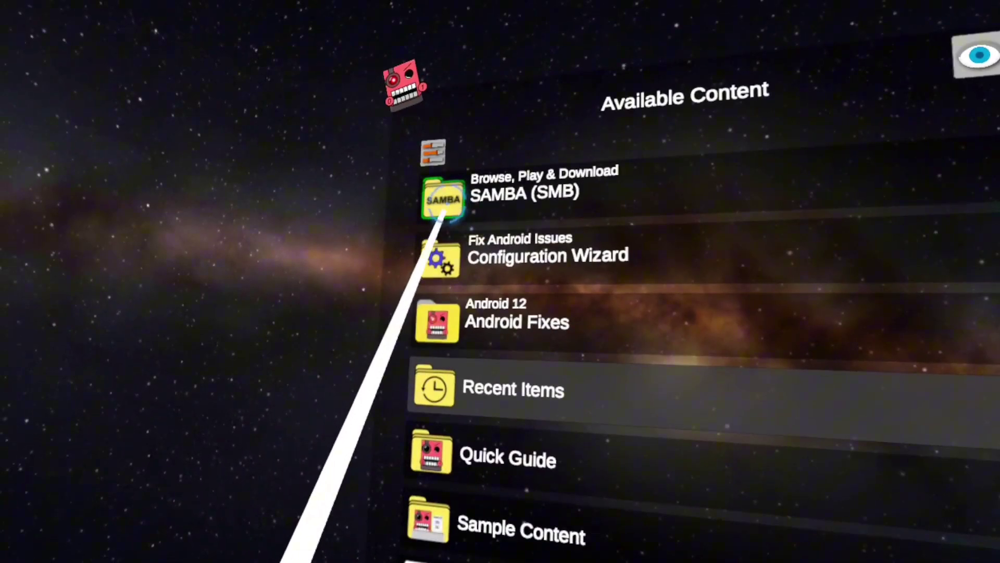
Step: Browse Local Folders > All Folders > Android > data and run Scoped Storage 'Step 1: Request Access'
click(465, 207)
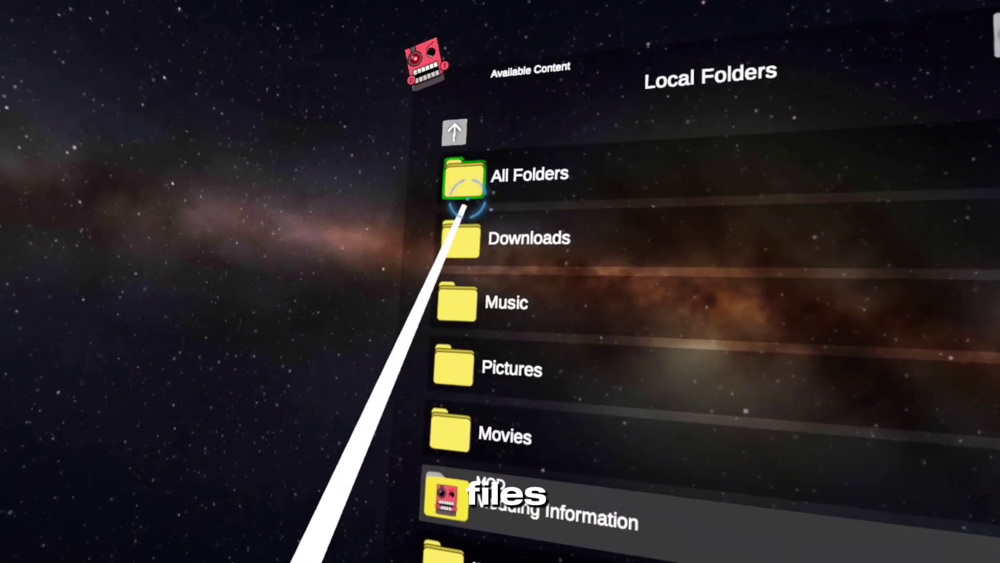
click(459, 195)
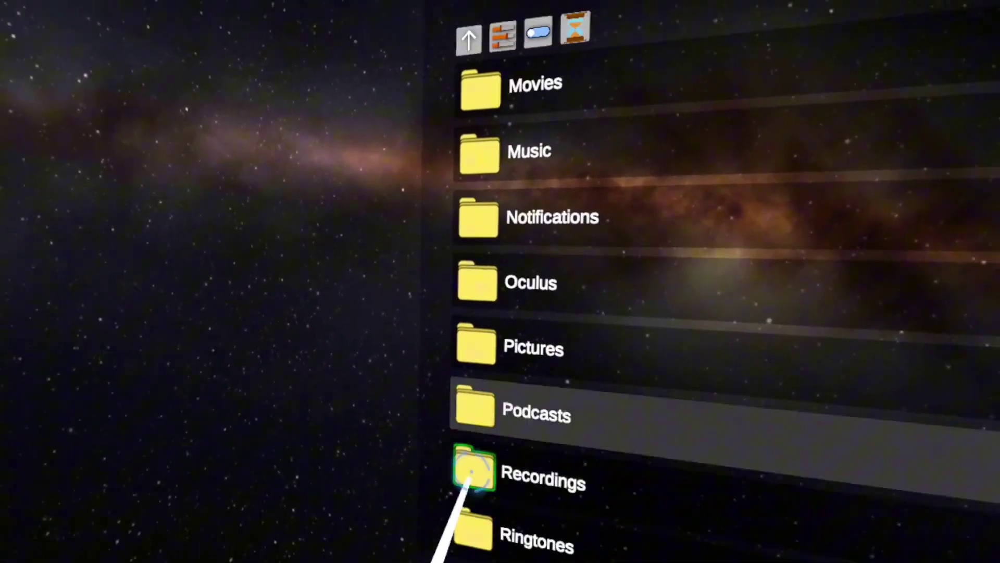
scroll(473, 205, up, 2)
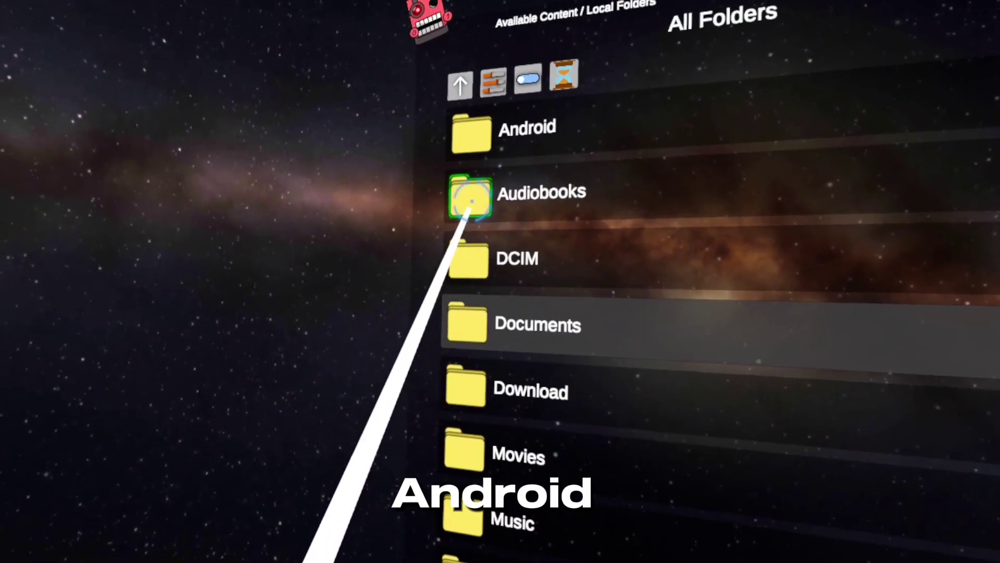
click(467, 200)
click(487, 163)
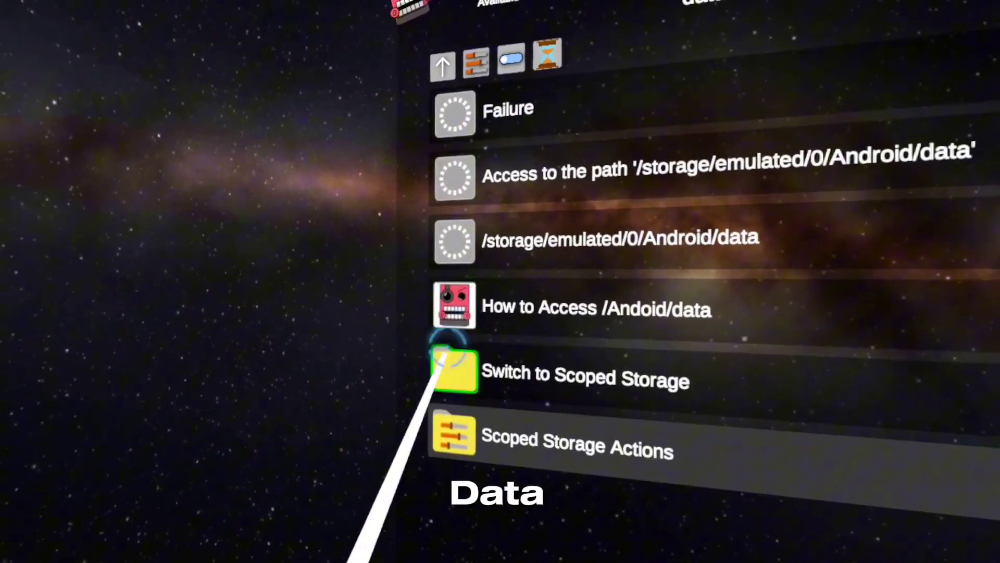
click(467, 415)
scroll(438, 250, up, 1)
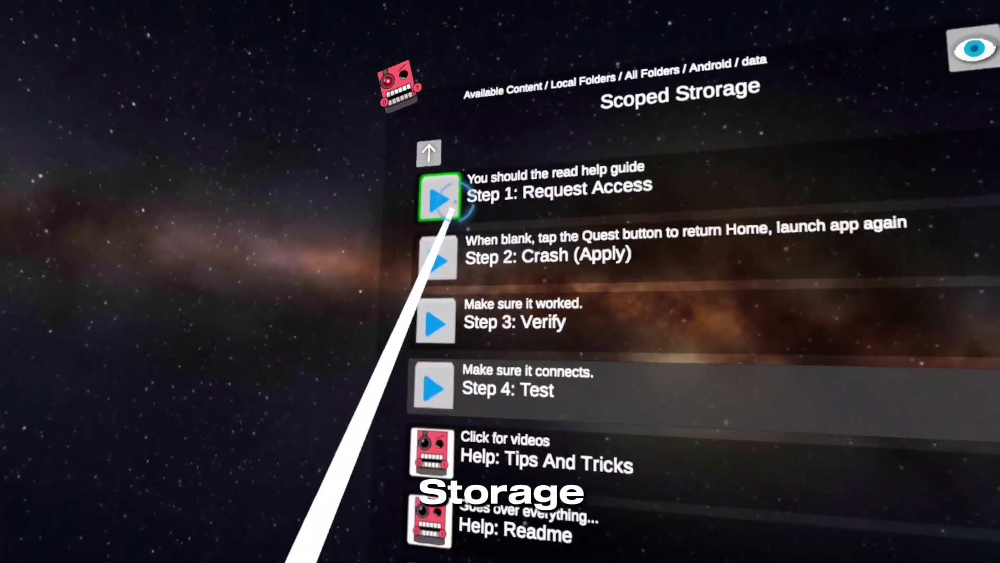
click(440, 205)
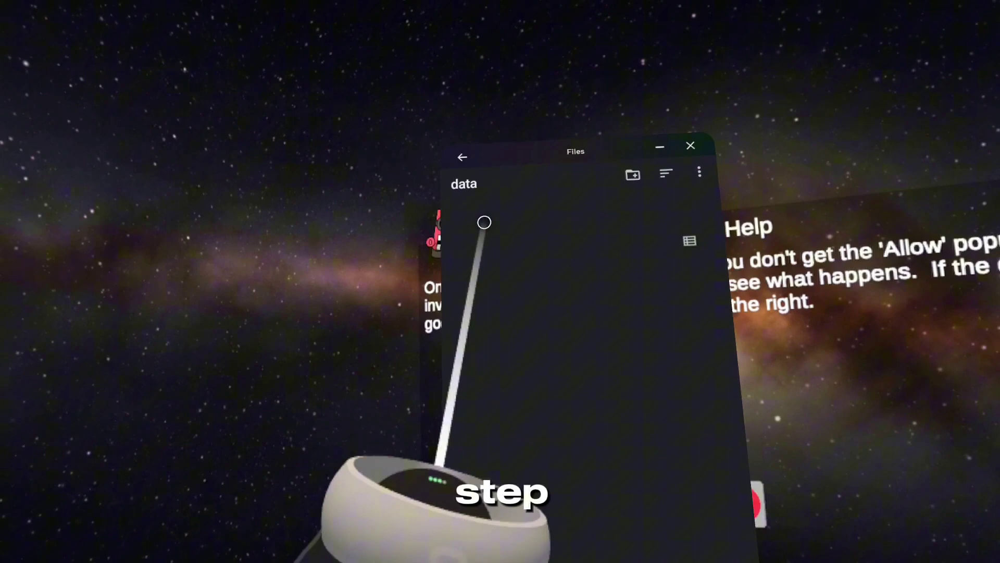
Step: Go up to the Quest 2 storage root and open its Download folder
click(472, 261)
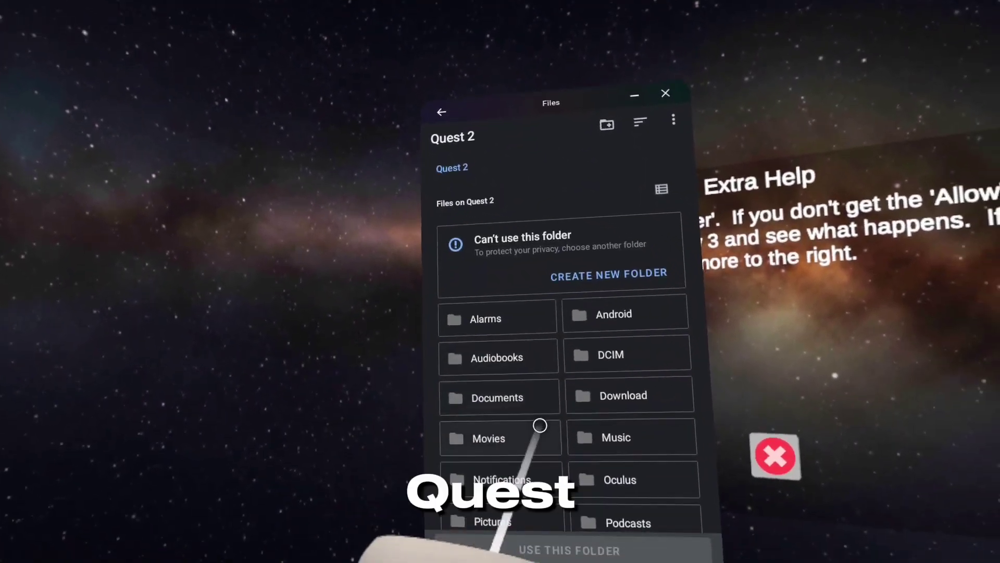
click(565, 384)
scroll(469, 397, down, 3)
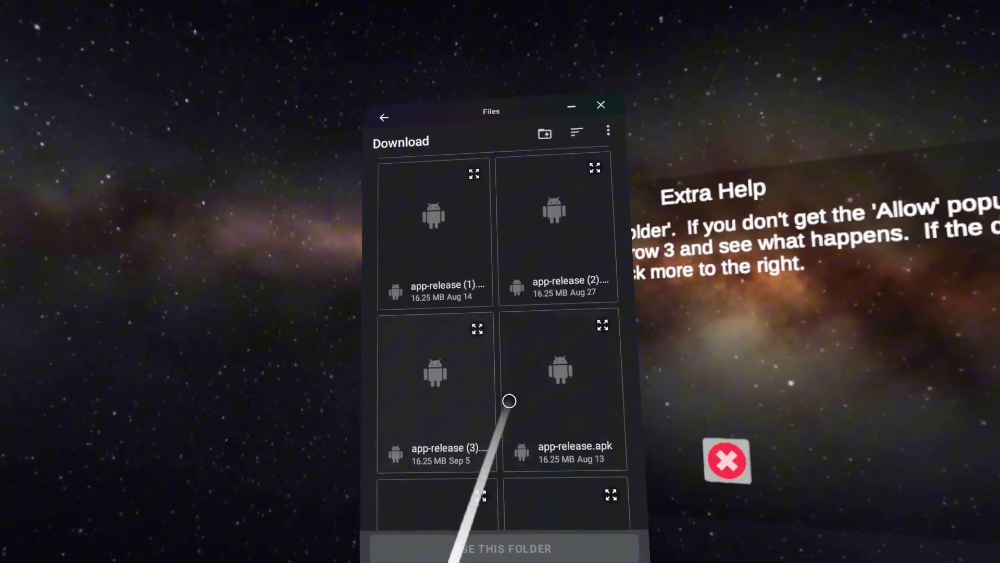
scroll(511, 402, down, 3)
scroll(509, 447, down, 3)
scroll(513, 446, down, 3)
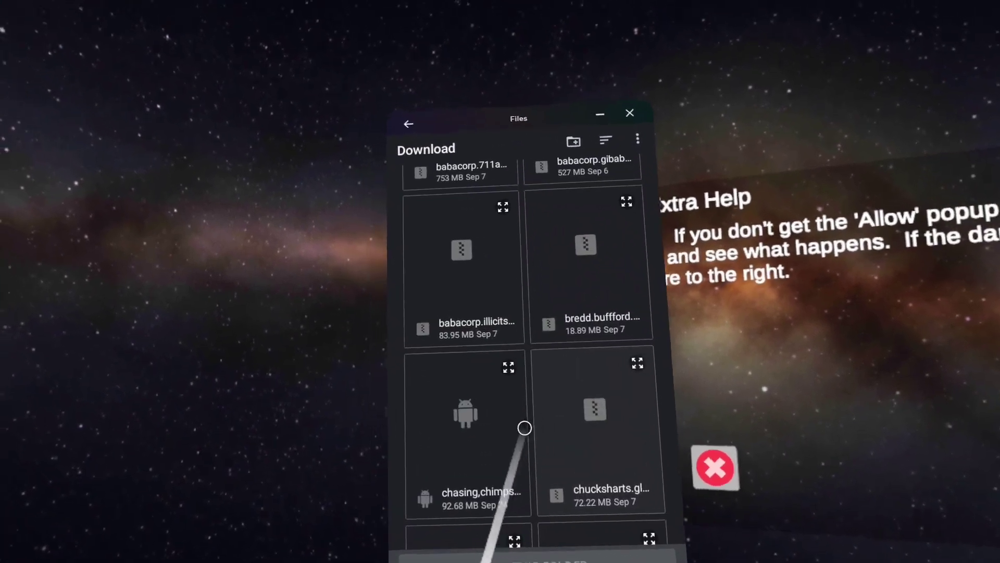
scroll(470, 455, down, 1)
scroll(500, 513, down, 3)
scroll(486, 447, down, 3)
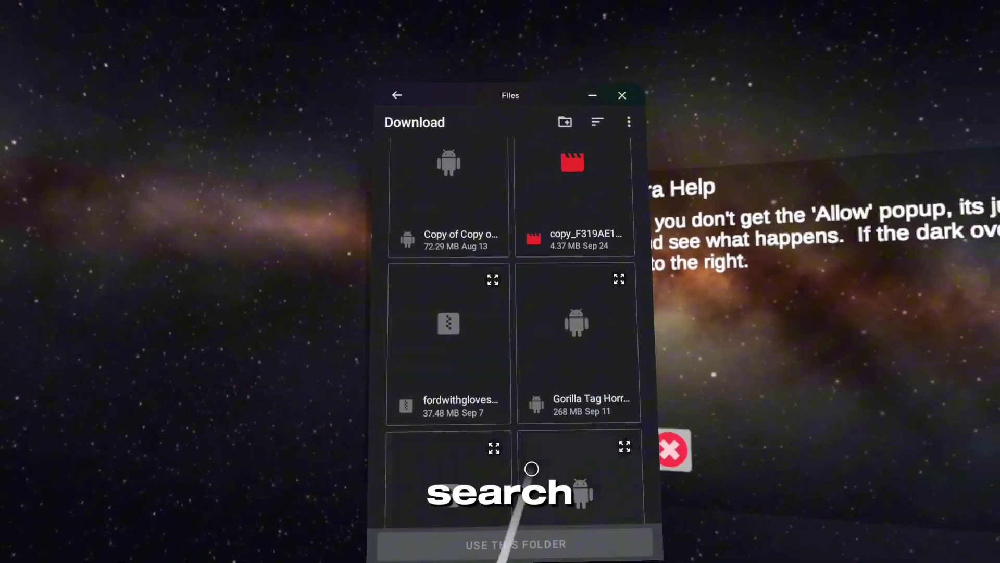
scroll(531, 465, down, 3)
scroll(522, 458, down, 3)
scroll(516, 438, down, 1)
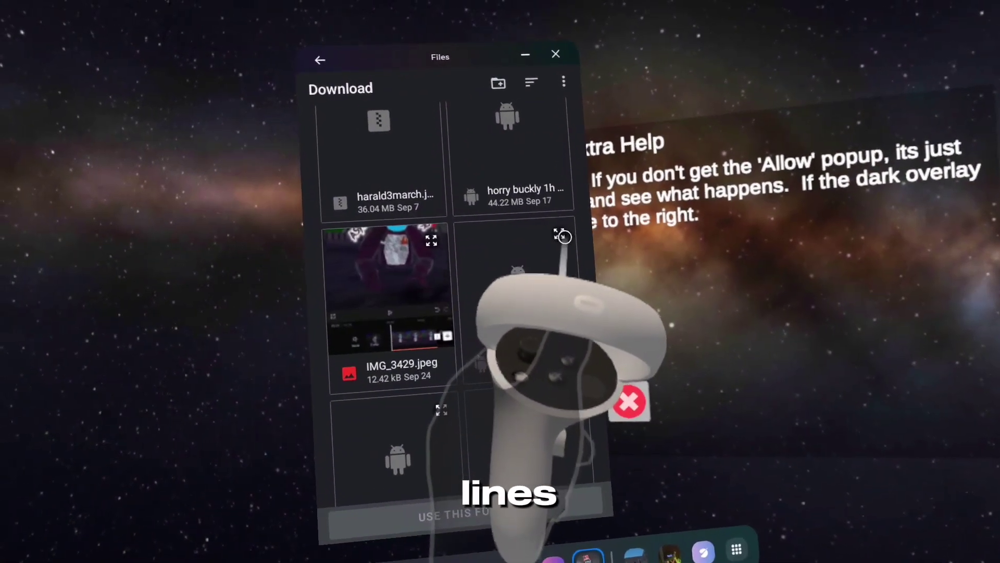
Step: Open the monkeys playground APK, accept the unknown-app warning, then search the App Library
click(550, 238)
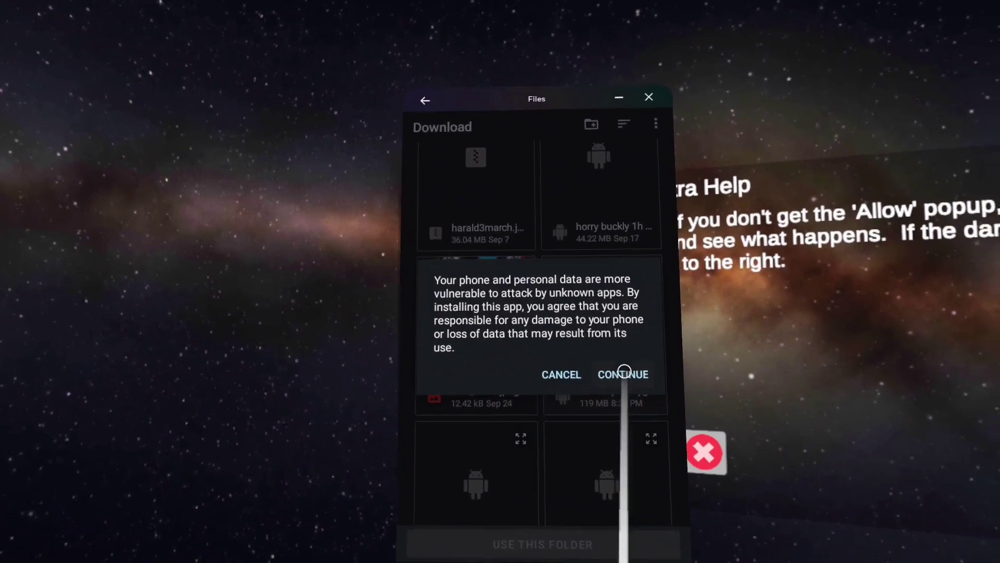
click(624, 374)
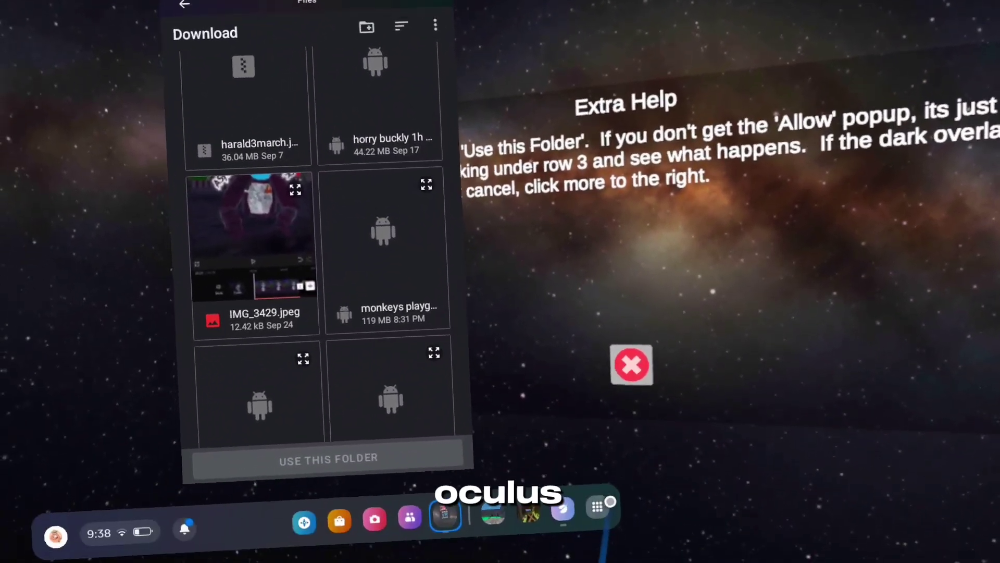
click(577, 554)
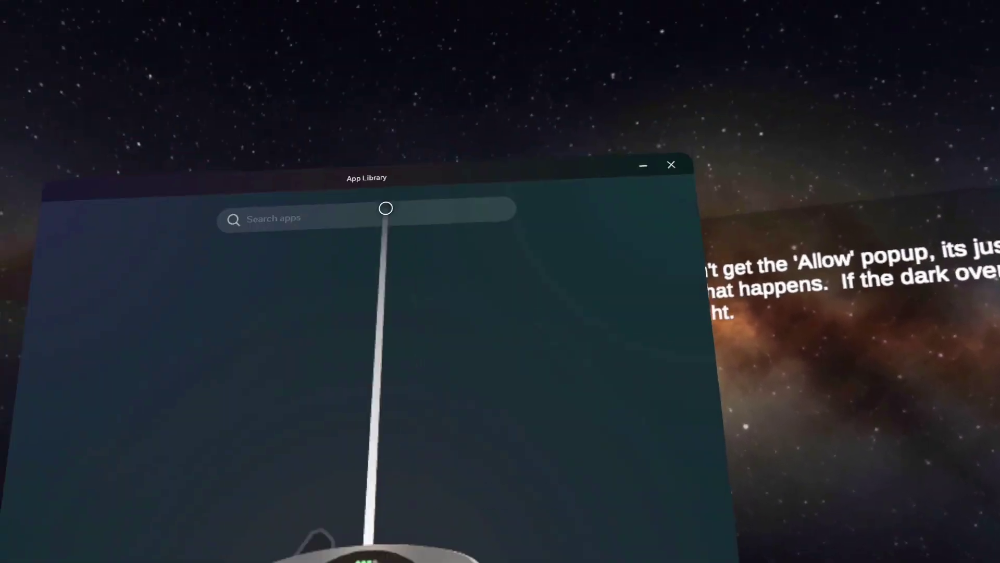
click(435, 299)
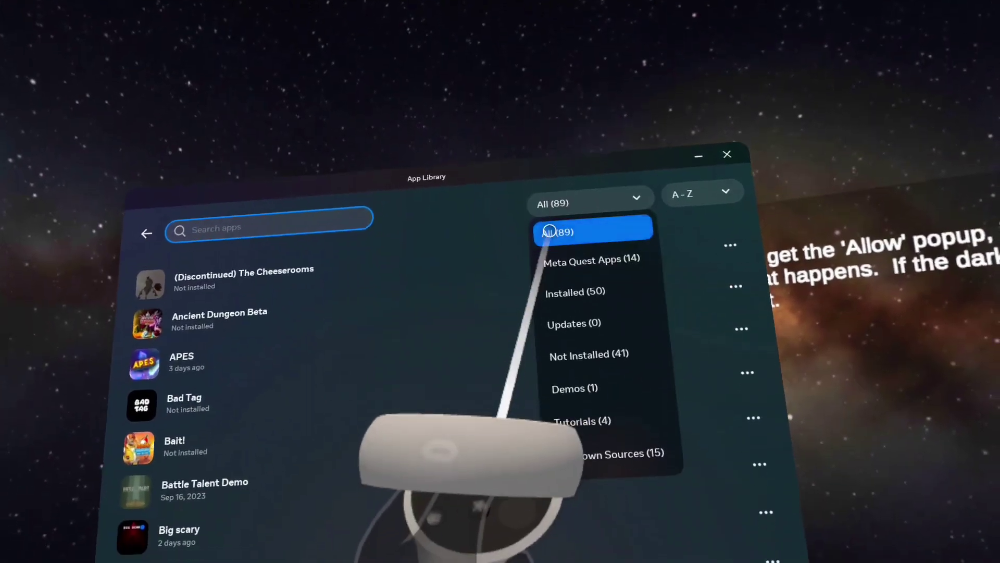